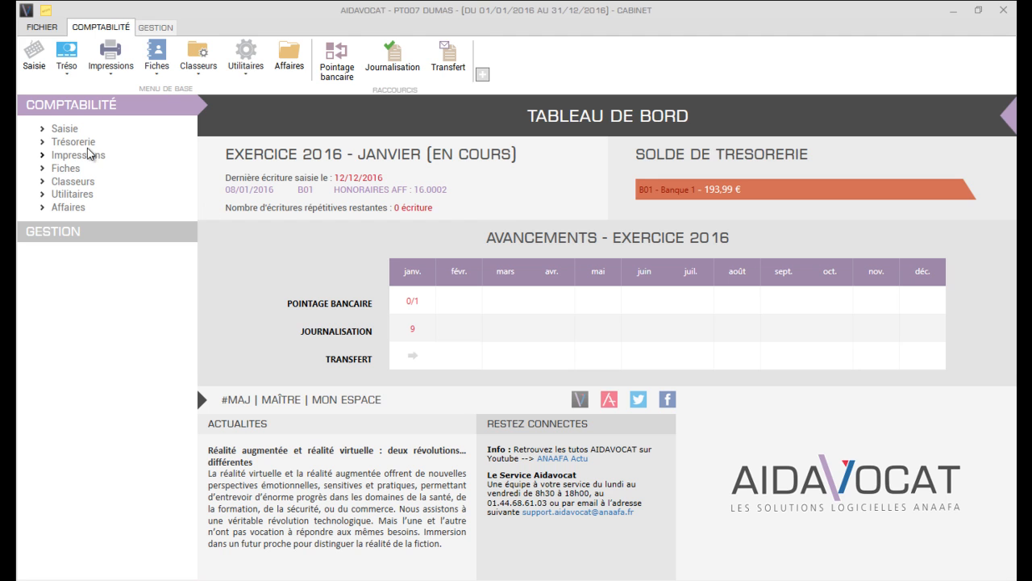
Create a new bank statement in Pointage bancaire for B01 Banque 1, with an opening balance dated 01/01/2016 of 1000,00 credit.
click(70, 65)
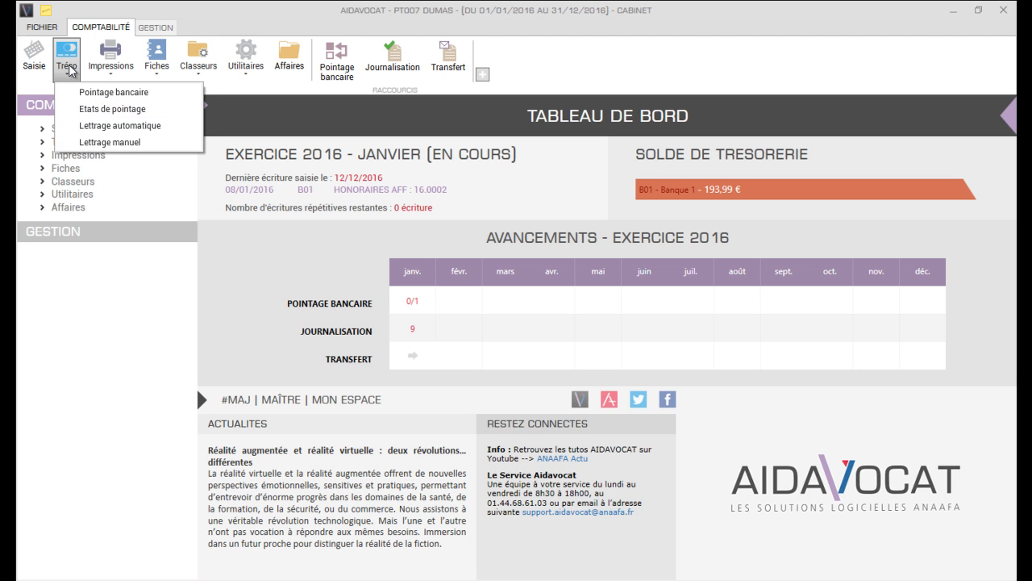
click(89, 91)
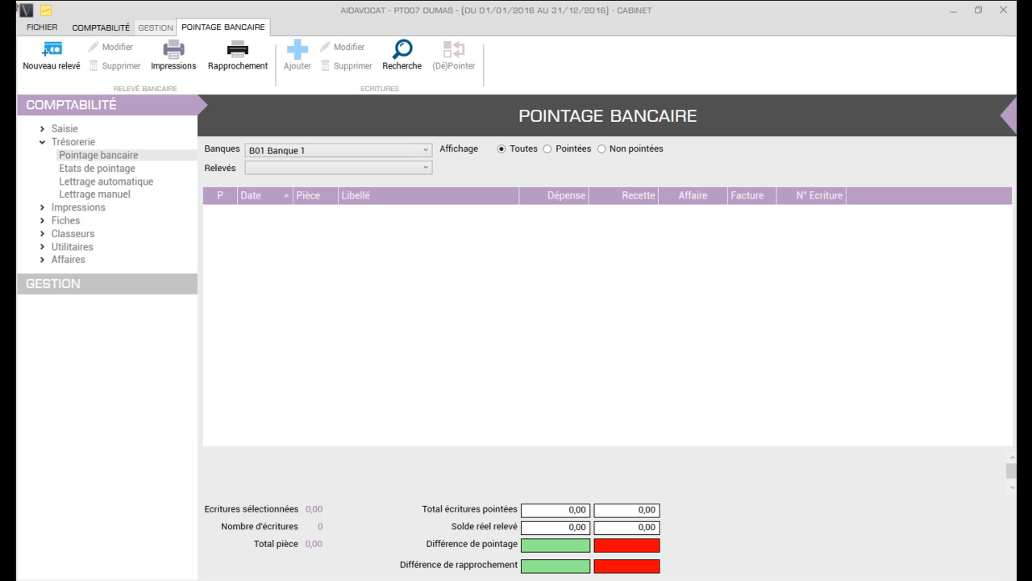
click(58, 67)
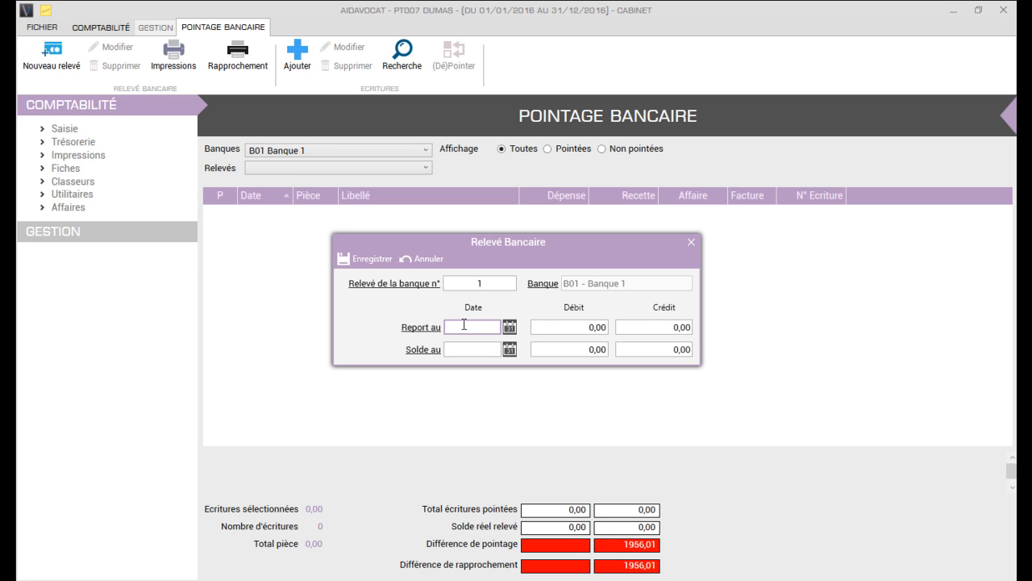
text(01/)
text(01/201)
text(6)
key(Tab)
key(Tab)
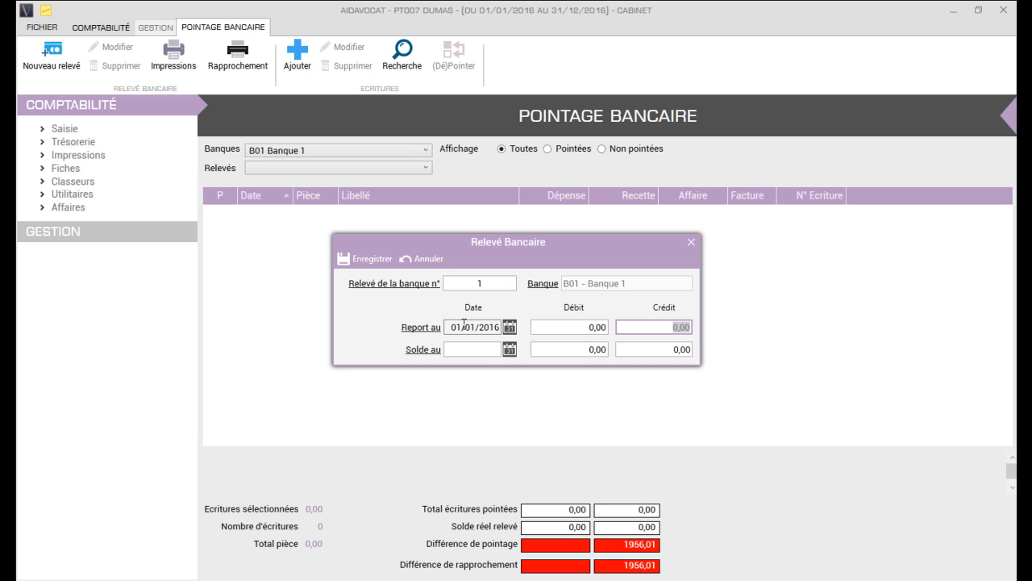
text(1000)
key(Tab)
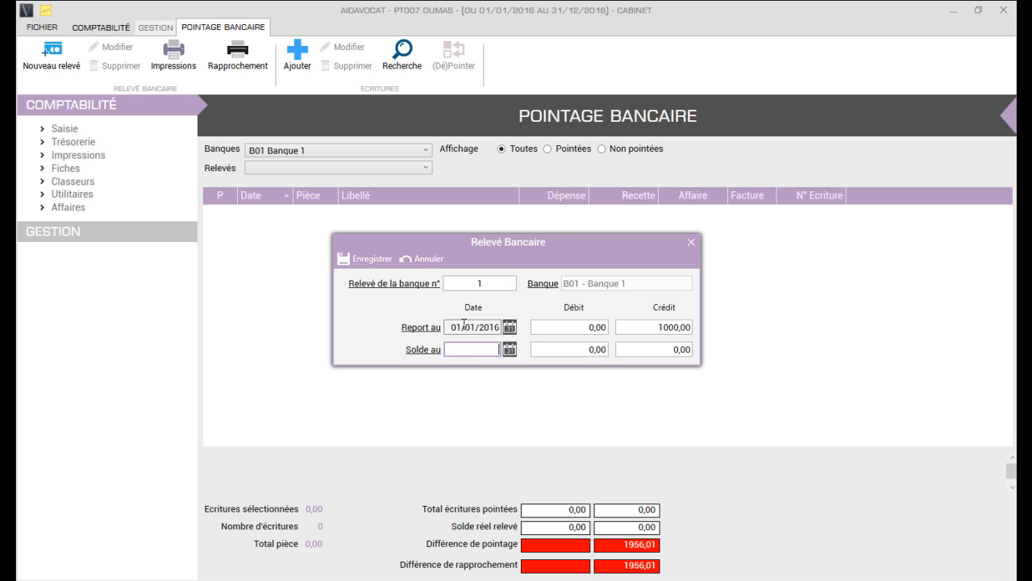
Set the statement's closing balance to 2956,01 credit dated 15/01/2016 and save the statement.
text(1)
text(5/01/201)
text(6)
key(Tab)
key(Tab)
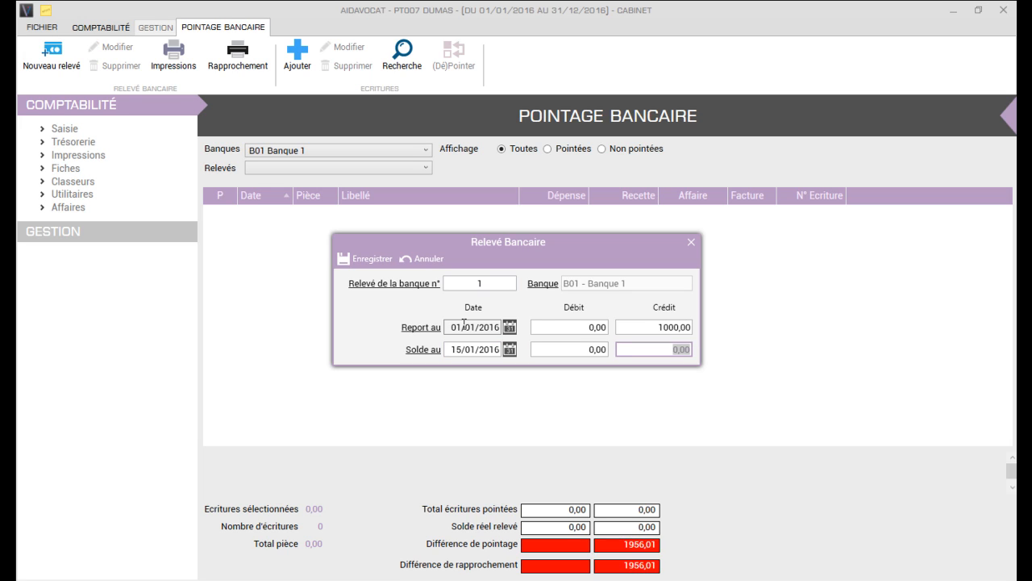
text(2956,01)
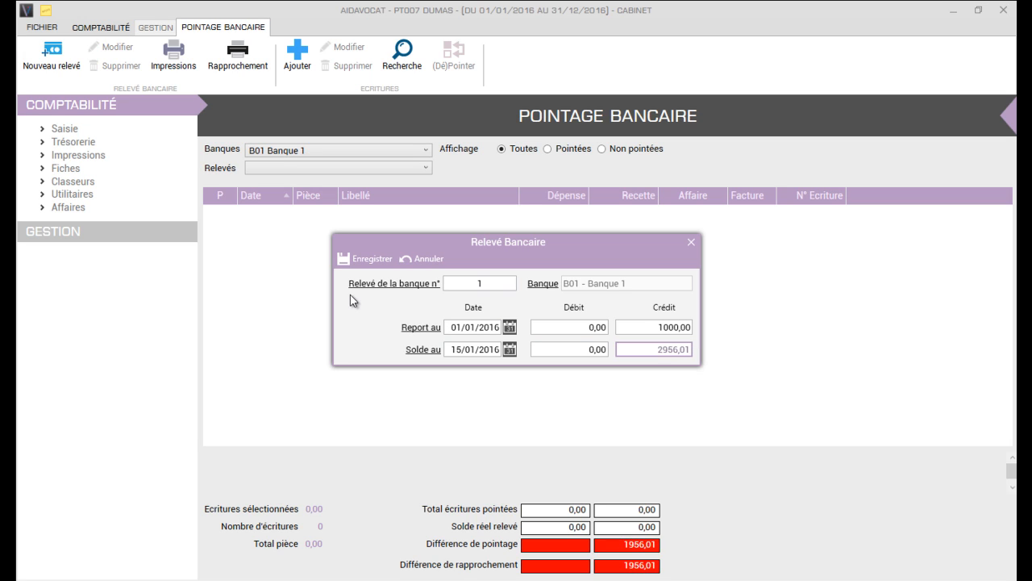
click(369, 260)
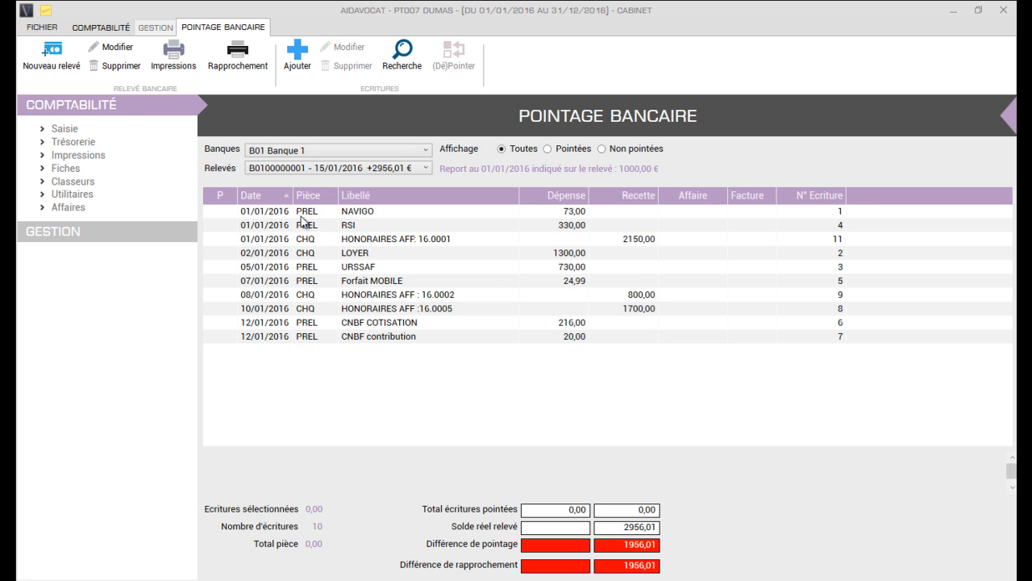
Sort the entries by Dépense and mark the three HONORAIRES receipts (AFF 16.0001, 16.0002 and 16.0005) as reconciled.
click(578, 196)
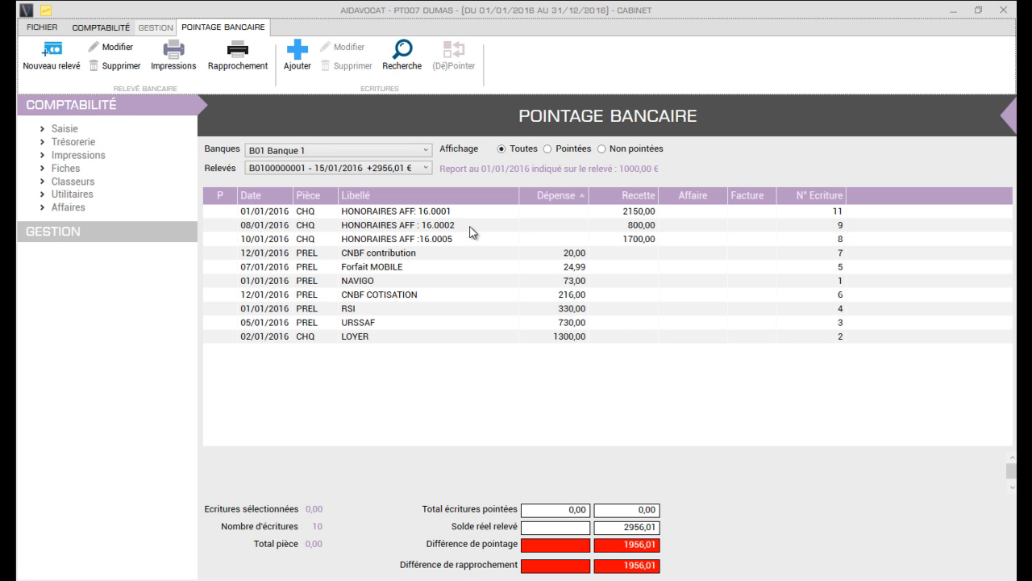
click(404, 214)
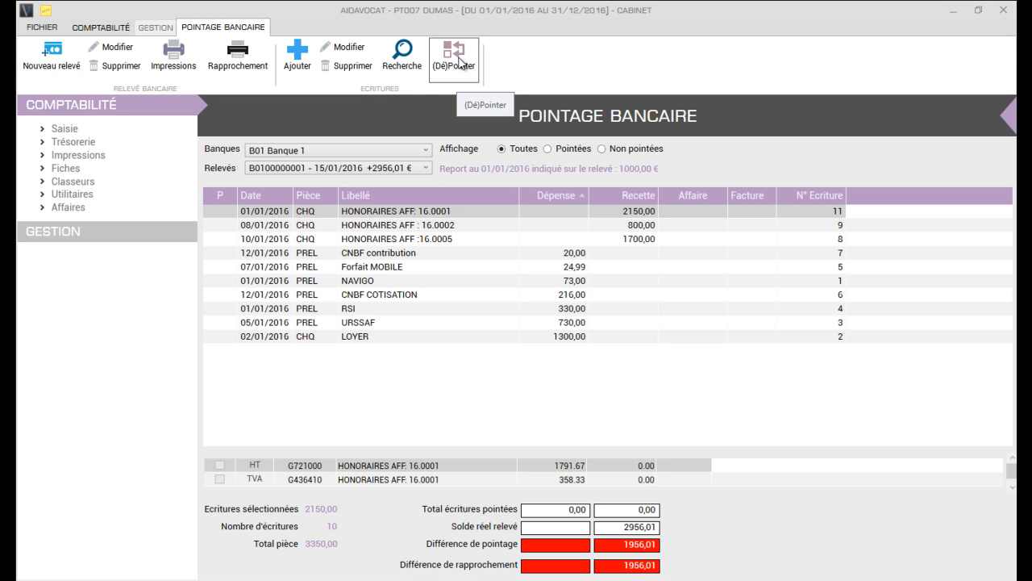
double_click(396, 213)
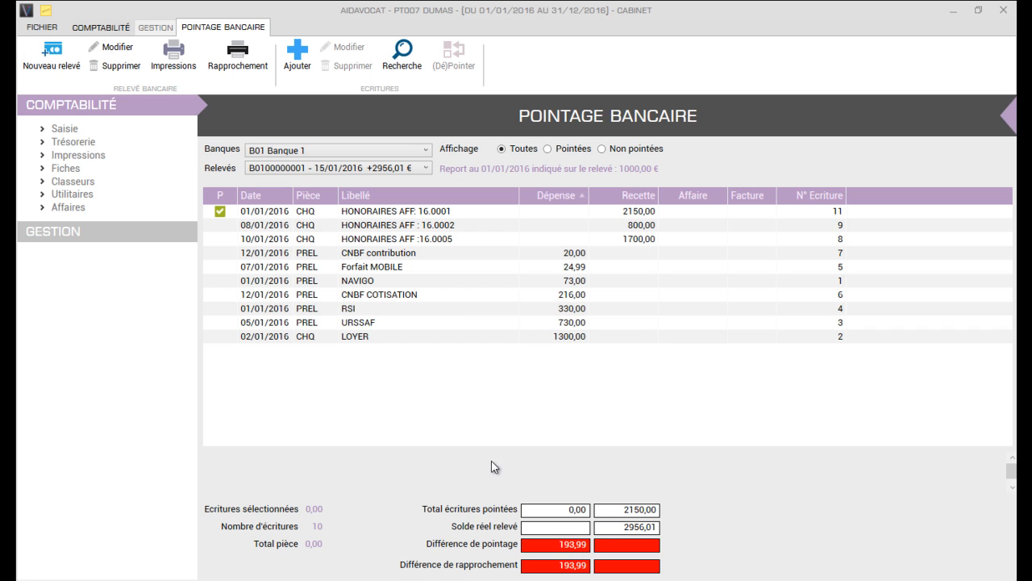
double_click(285, 228)
double_click(275, 240)
Mark the seven expense entries as reconciled, from CNBF contribution, Forfait MOBILE and NAVIGO down to RSI, URSSAF and LOYER.
double_click(269, 255)
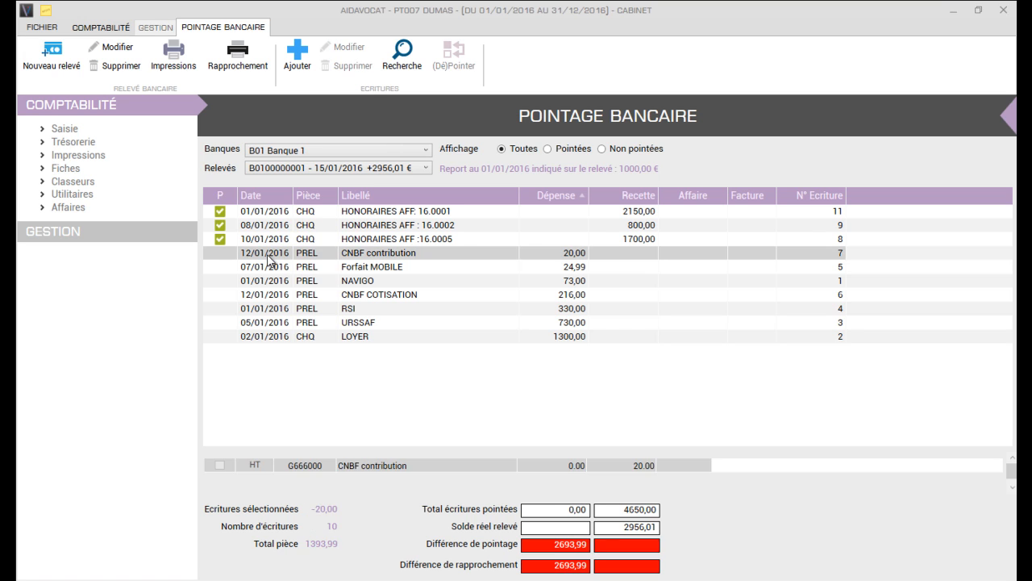
click(268, 269)
double_click(268, 272)
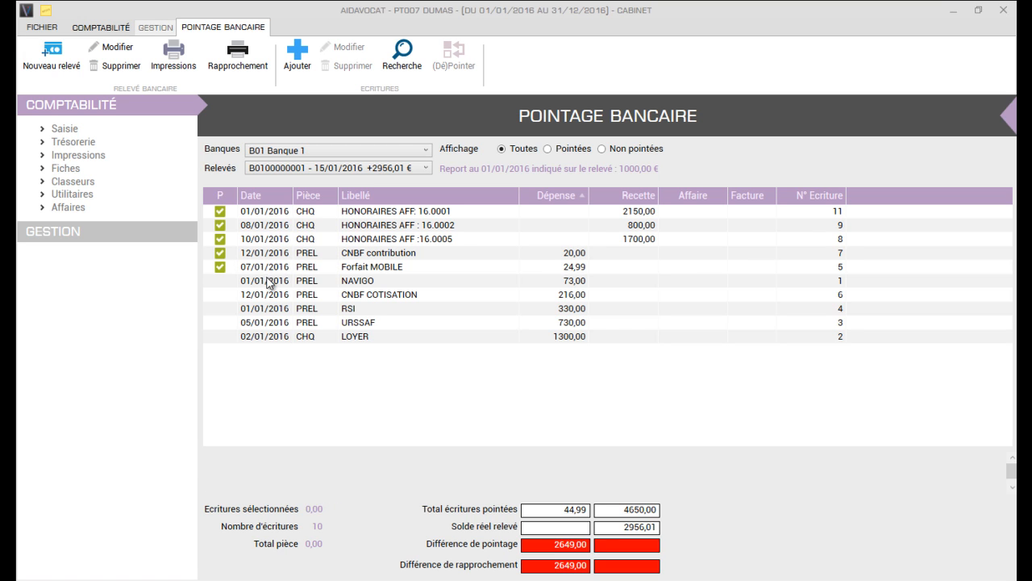
double_click(271, 280)
double_click(269, 295)
double_click(269, 311)
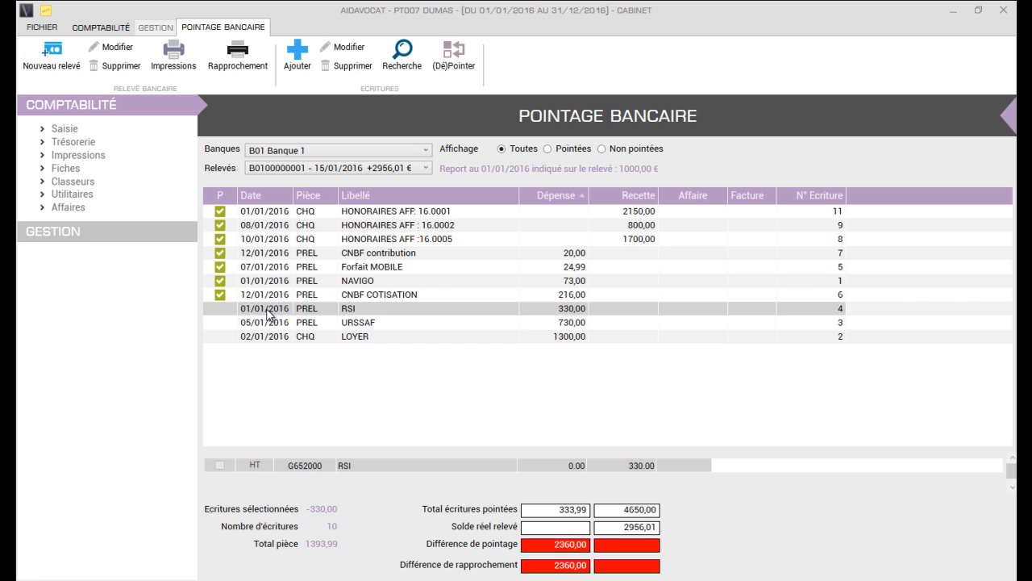
double_click(269, 324)
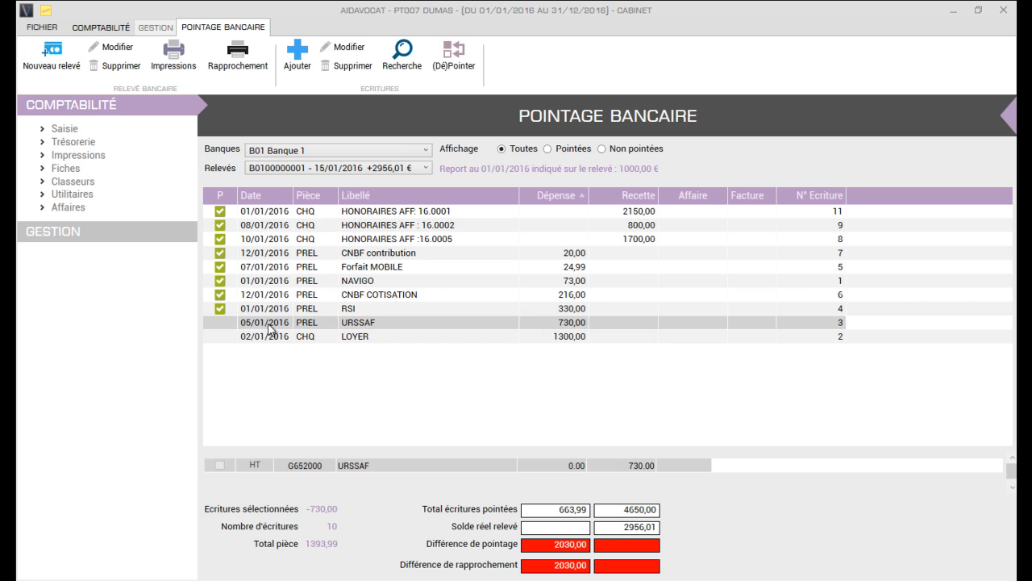
double_click(274, 337)
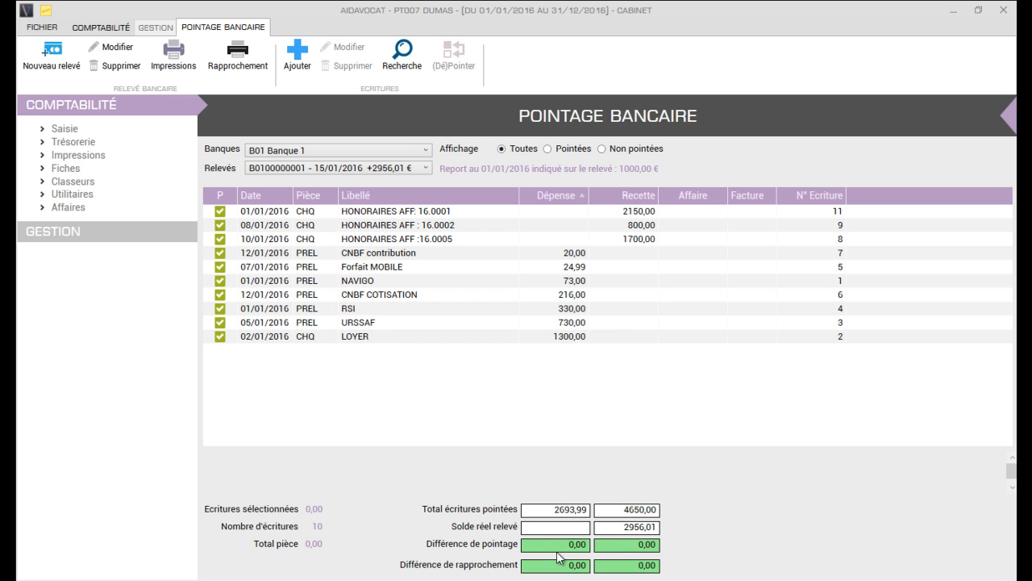